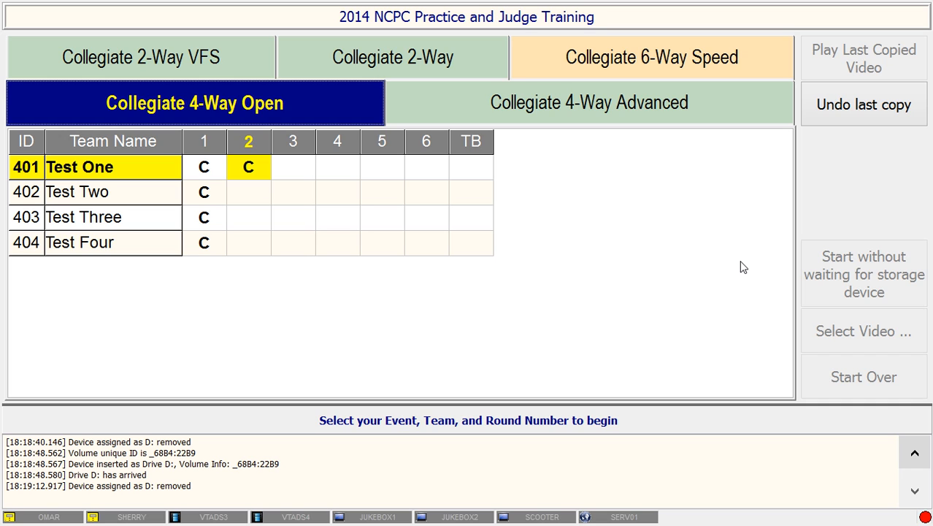
- Open the Collegiate 4-Way Advanced event and select round 1 for team 452 (Test Two)
left_click(600, 100)
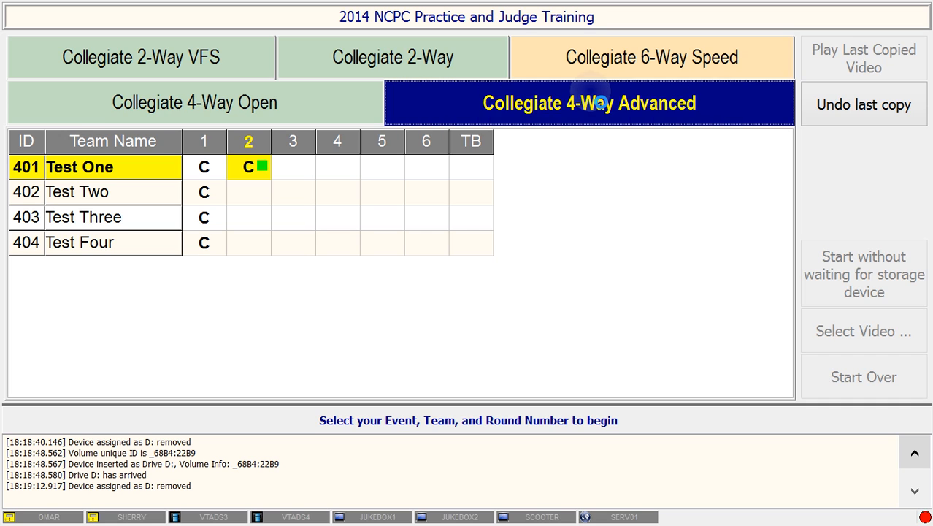
left_click(652, 57)
left_click(420, 54)
left_click_drag(239, 220, 205, 192)
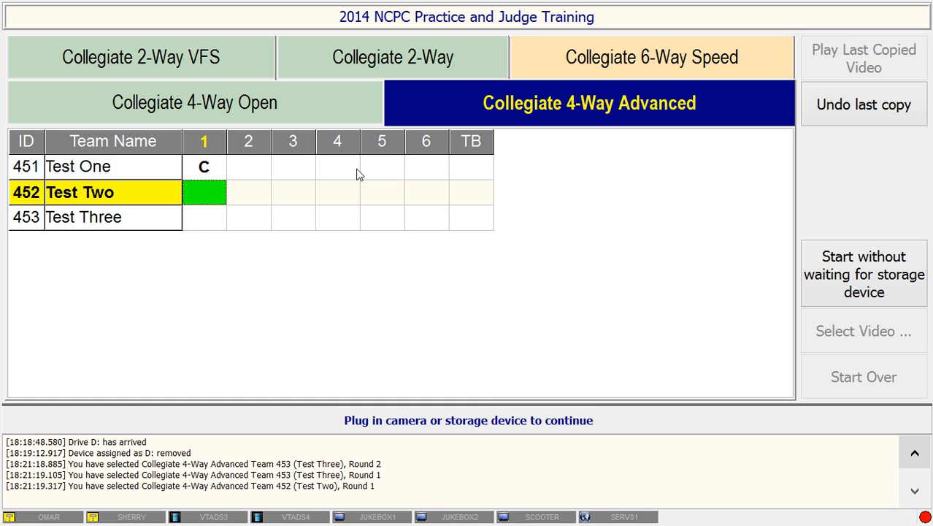
- Switch to Copy Steps.pdf, read the five VTADS copy steps, and return to VTADS
key("alt+Tab")
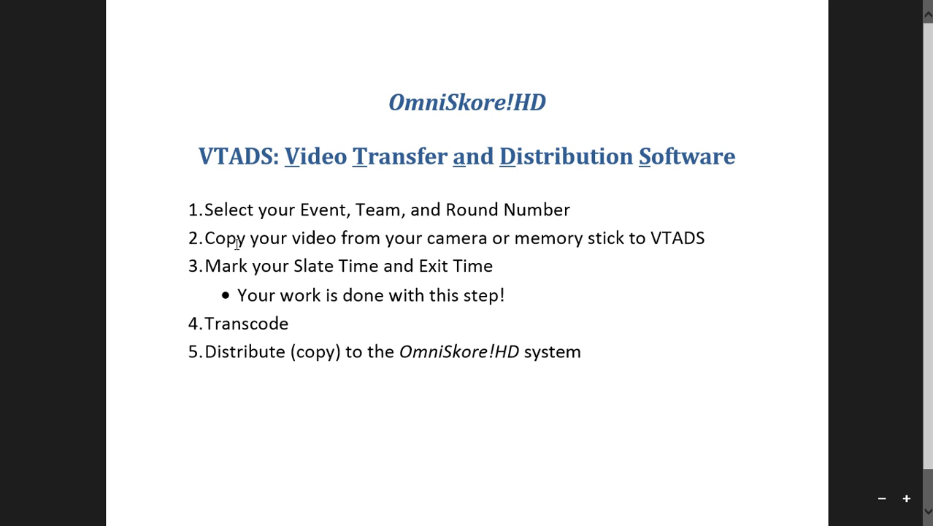
right_click(242, 296)
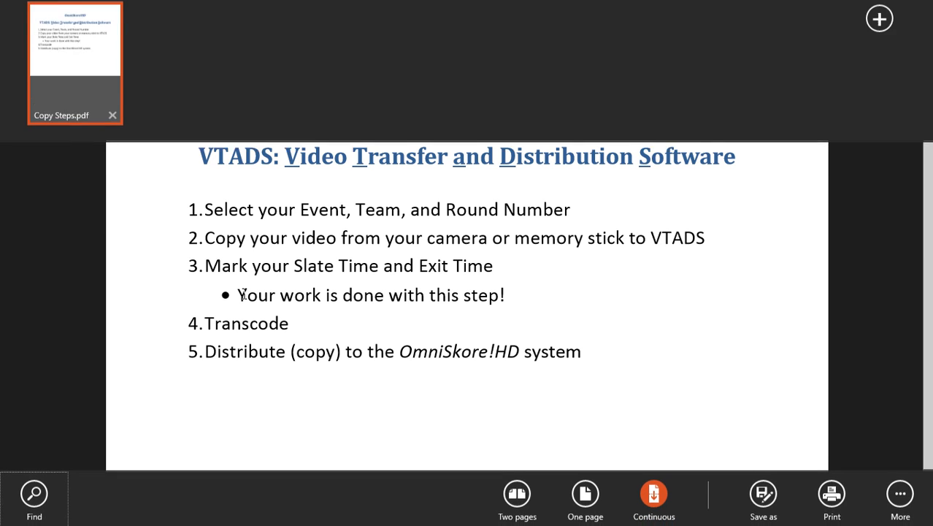
left_click(338, 327)
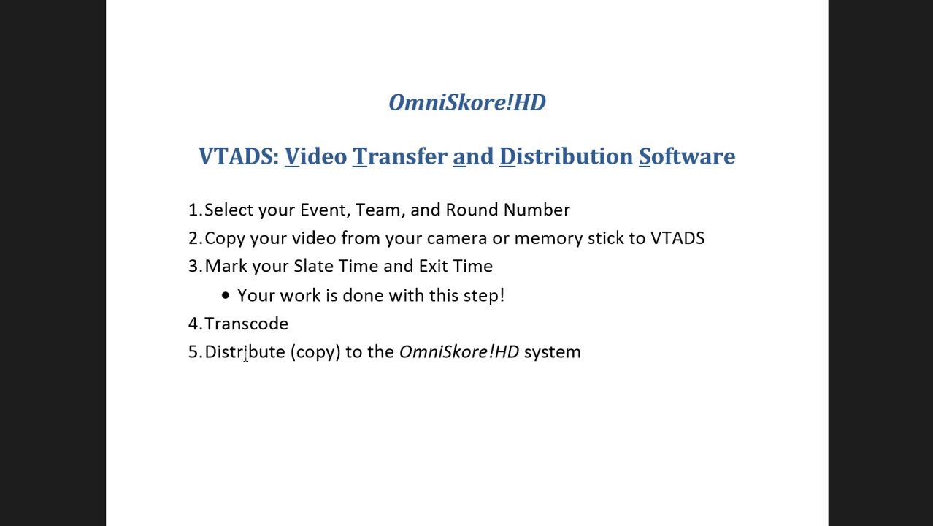
key("alt+Tab")
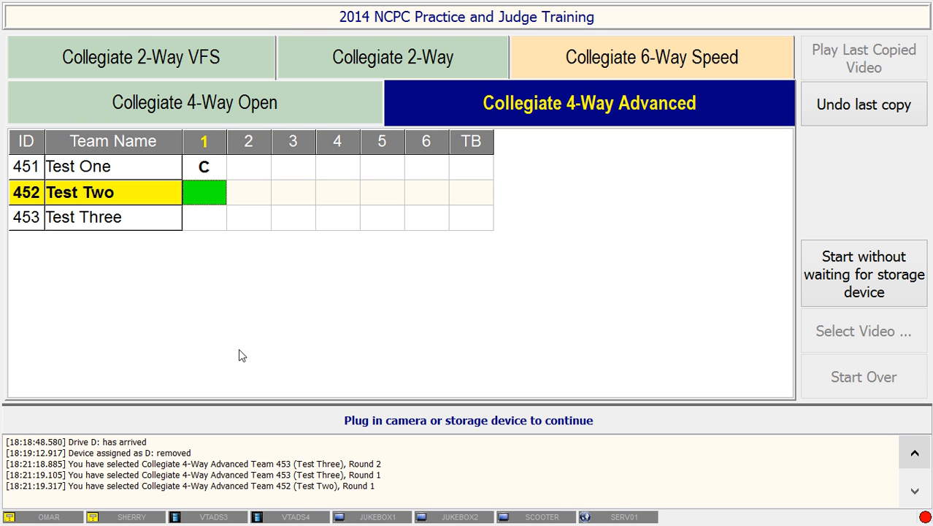
- Switch the event to Collegiate 4-Way Open
left_click(650, 66)
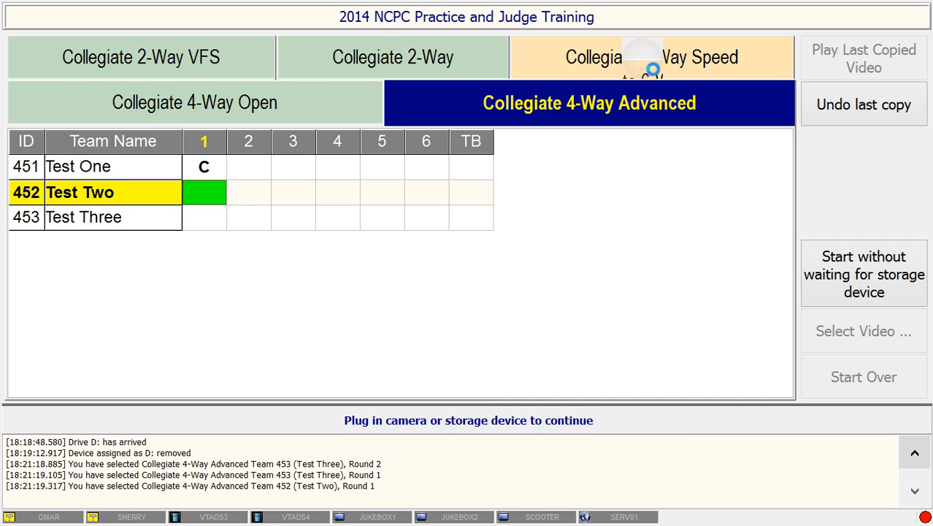
left_click(444, 64)
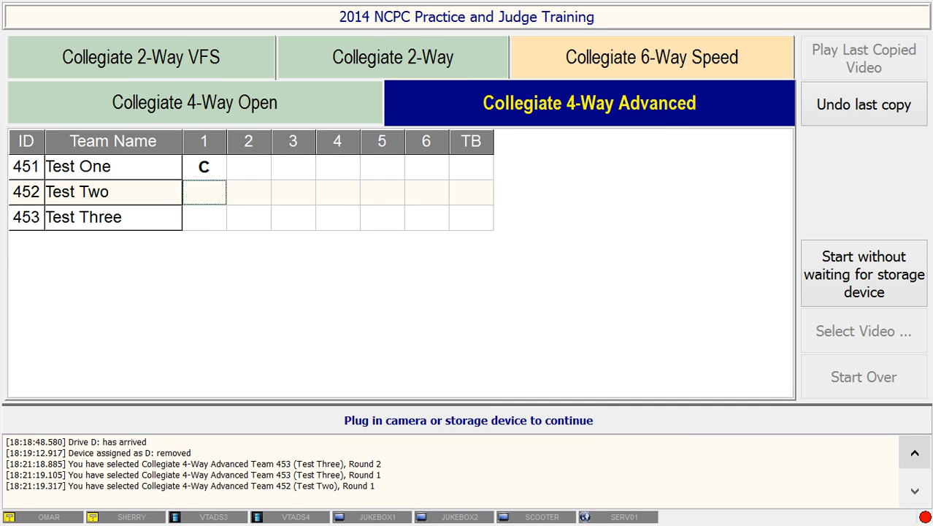
left_click(248, 117)
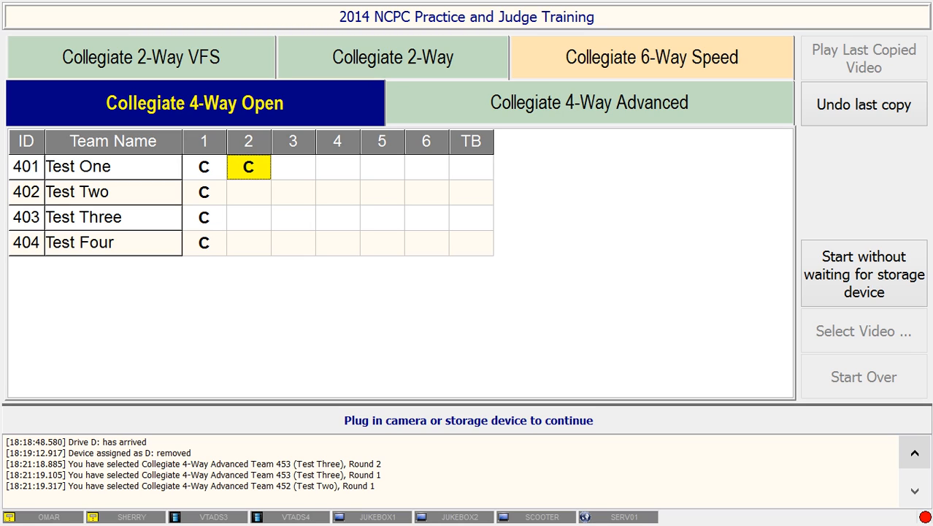
- Select round 2 for team 402, move the selection to team 403, and clear it
left_click(249, 192)
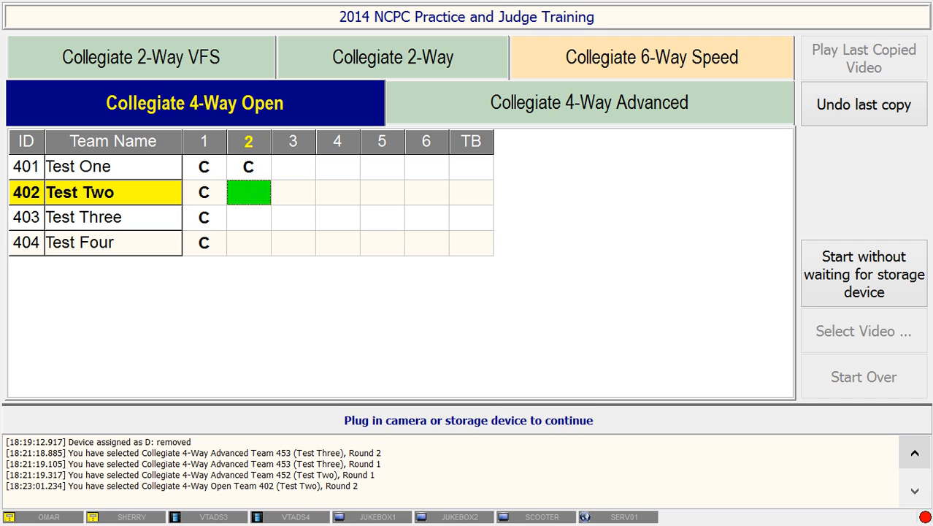
left_click(248, 217)
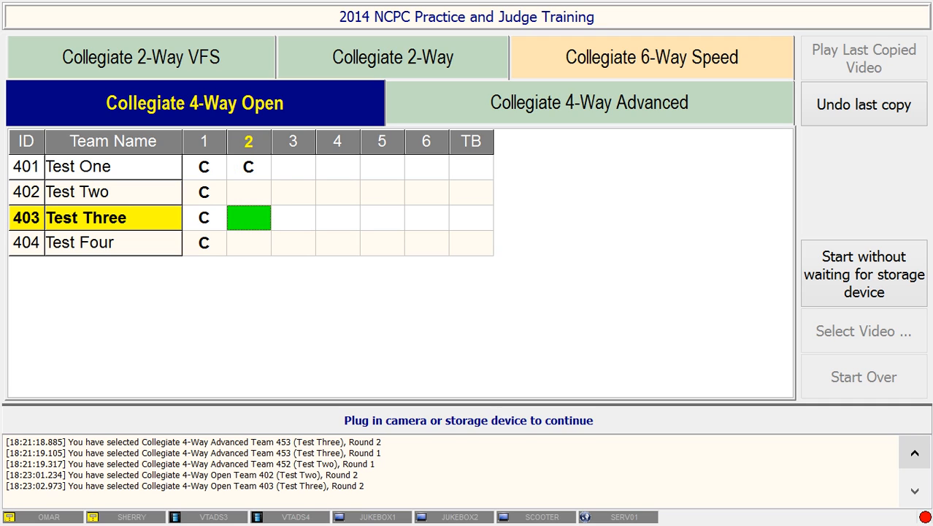
left_click(248, 217)
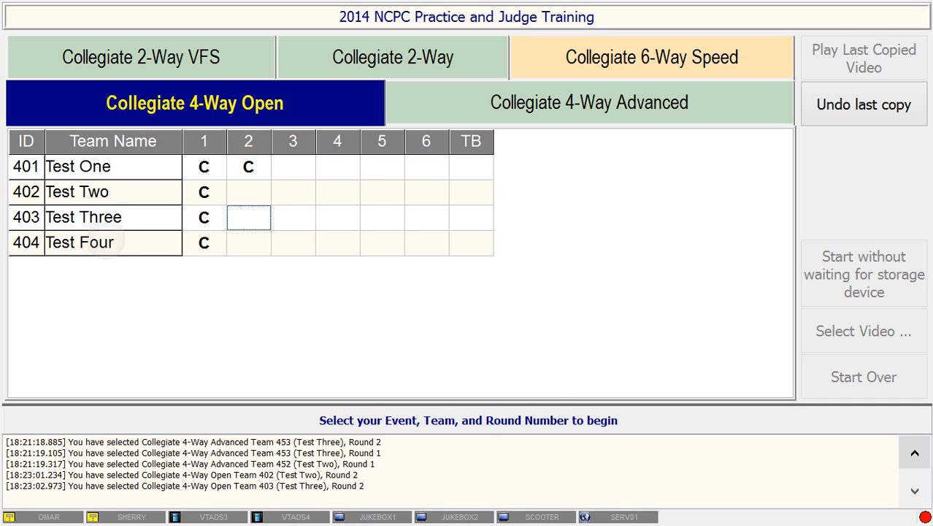
- Bring up the team photo upload prompt for team 401 (Test One) and answer it
left_click(120, 167)
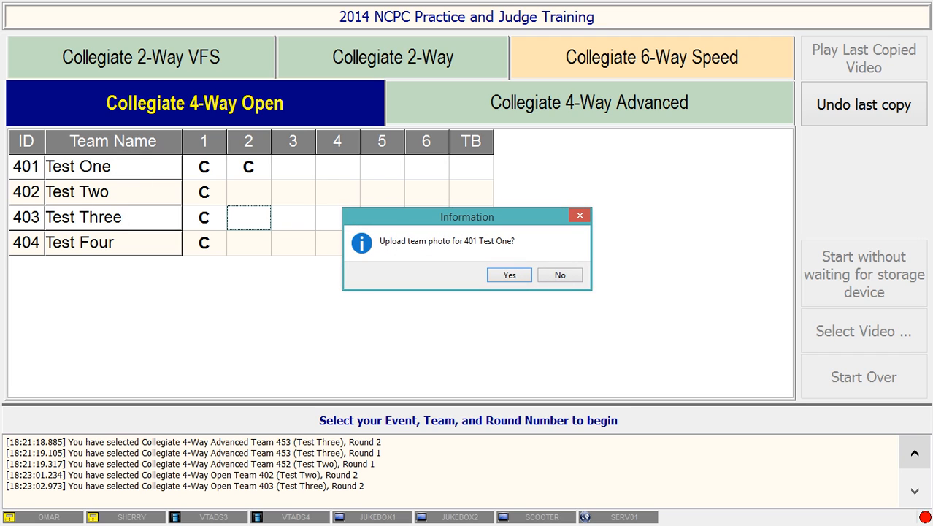
left_click(510, 275)
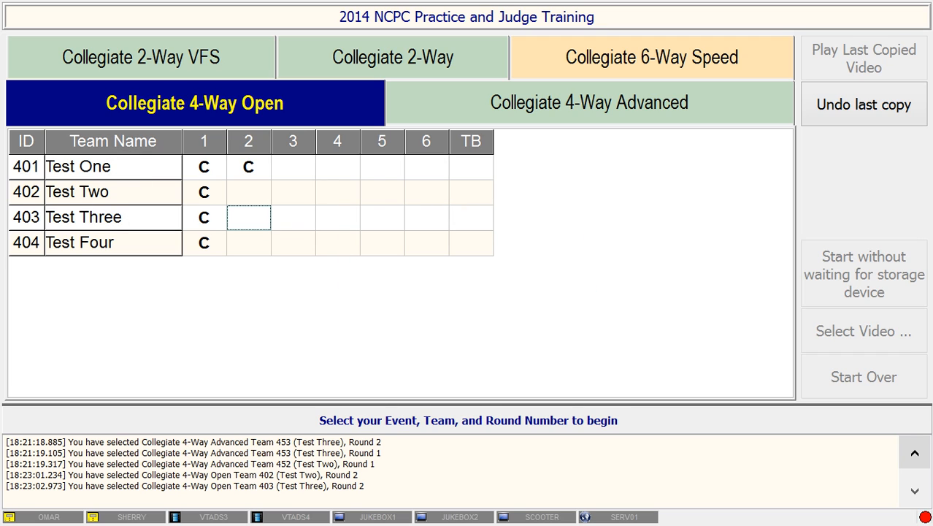
- Select round 2 for team 402 (Test Two) and open 000001.MTS from the removable disk as its video
left_click(249, 193)
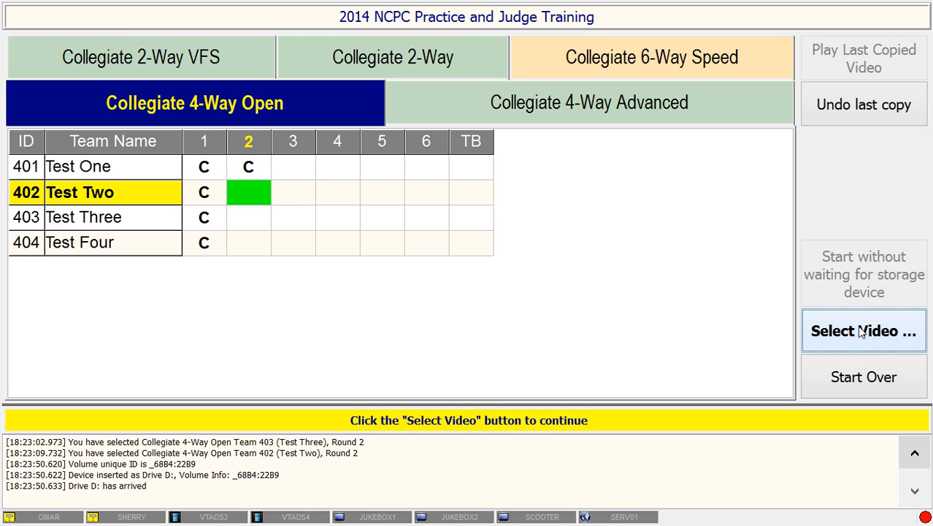
key("alt+Tab")
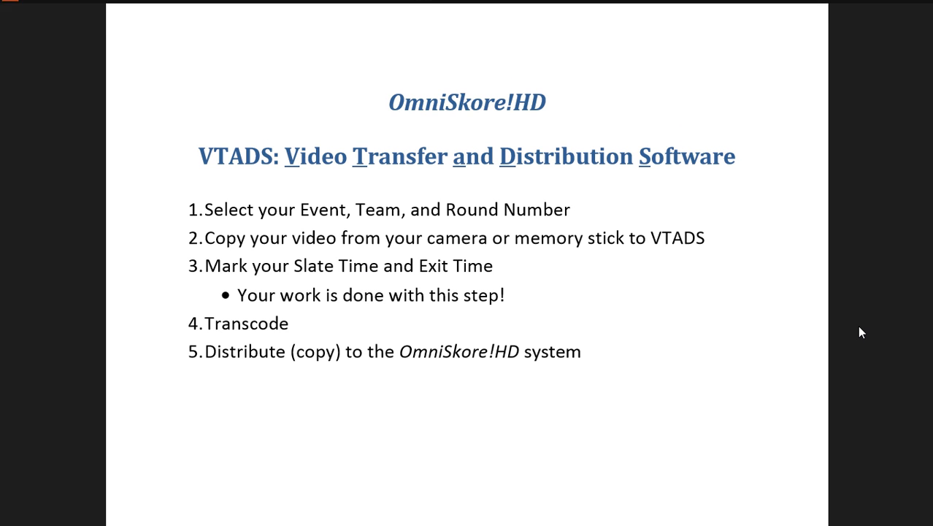
key("alt+Tab")
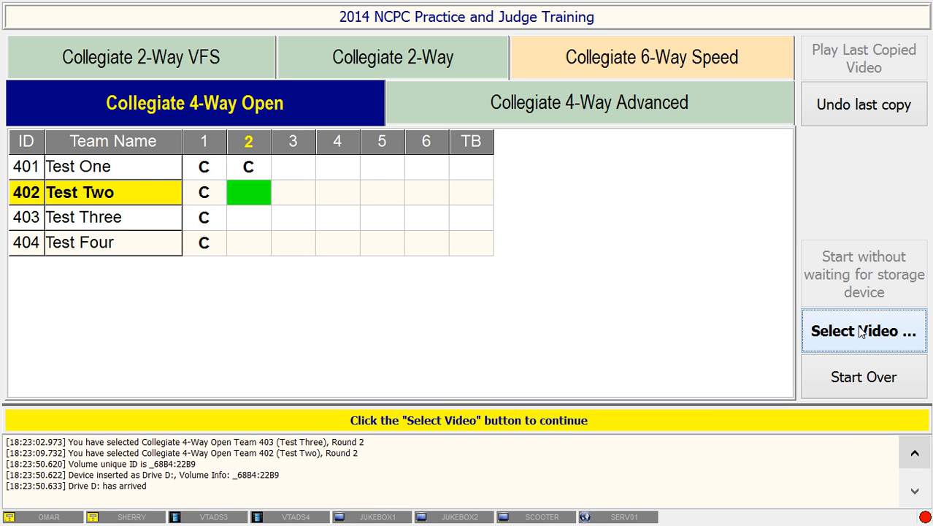
left_click(862, 333)
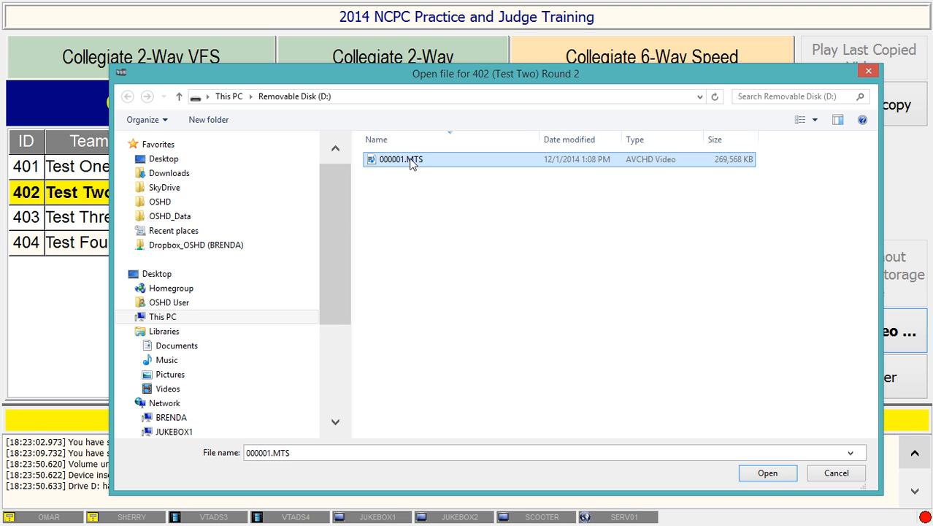
double_click(410, 161)
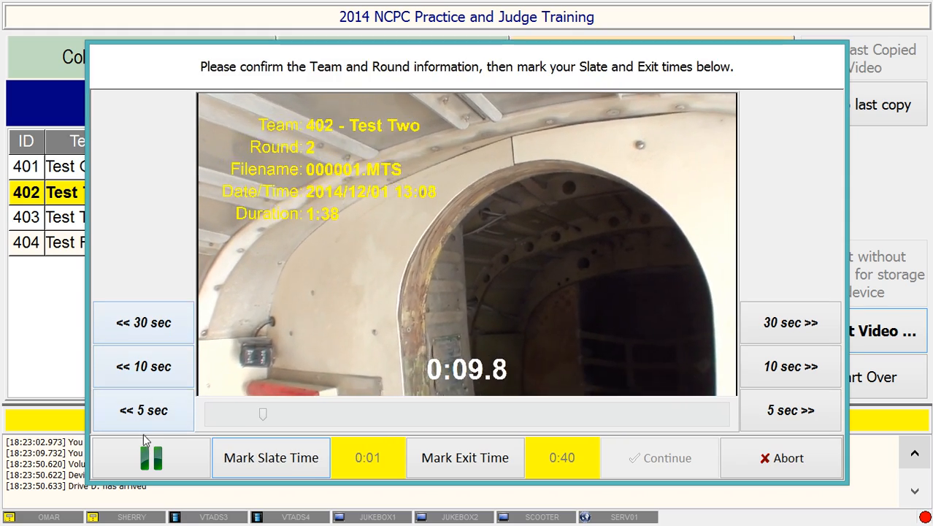
- Mark the slate time at 0:01 and the exit time at 0:40, confirm them, and abort the transcoding
left_click(145, 325)
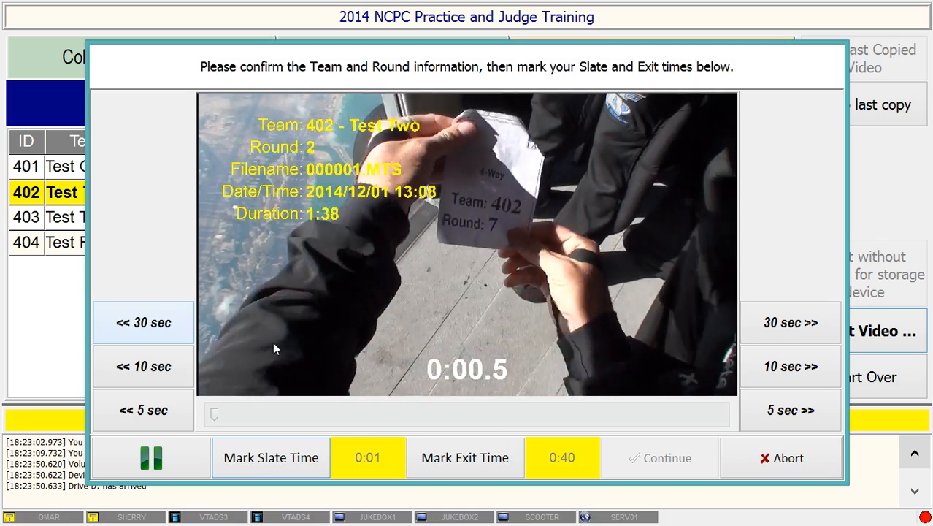
left_click(276, 465)
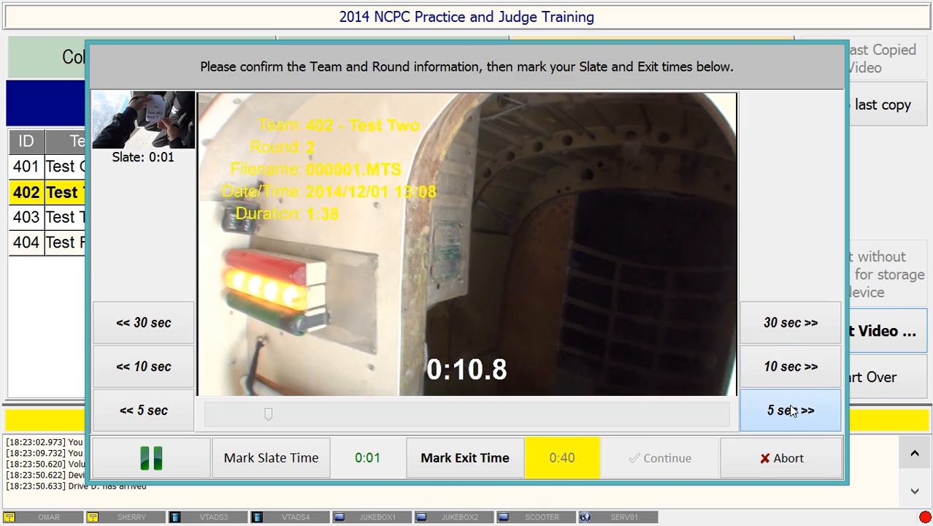
left_click(791, 410)
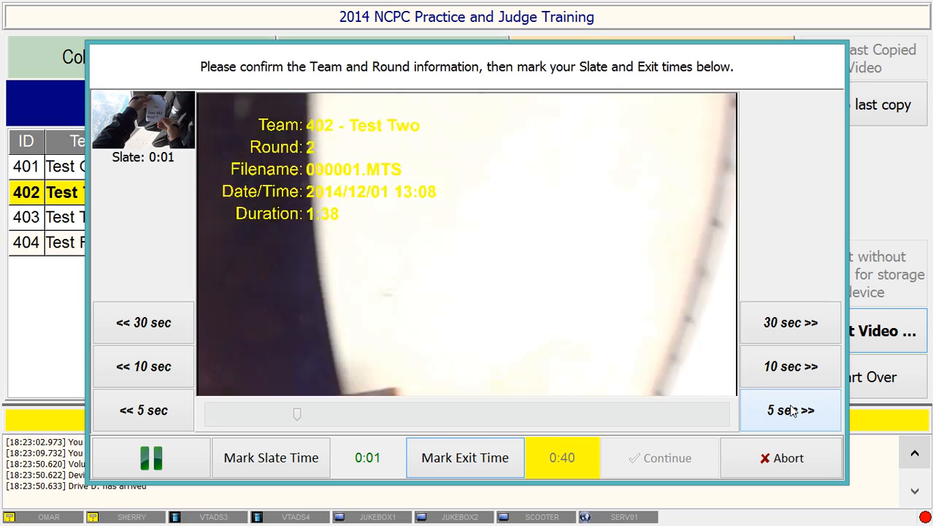
left_click(791, 410)
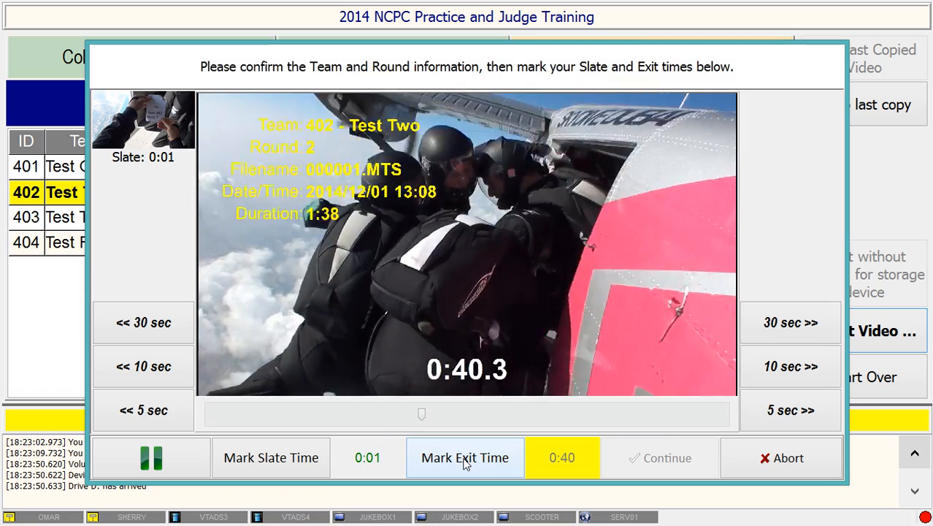
left_click(465, 460)
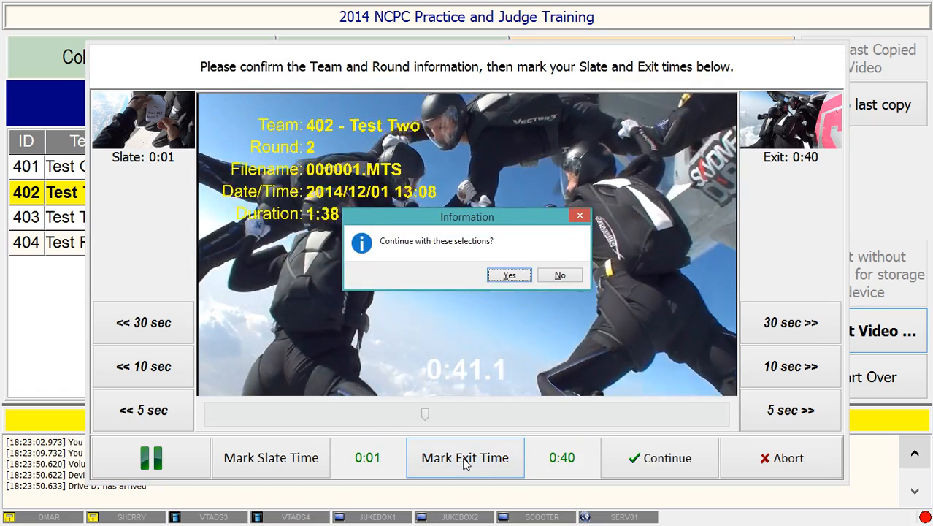
key("Return")
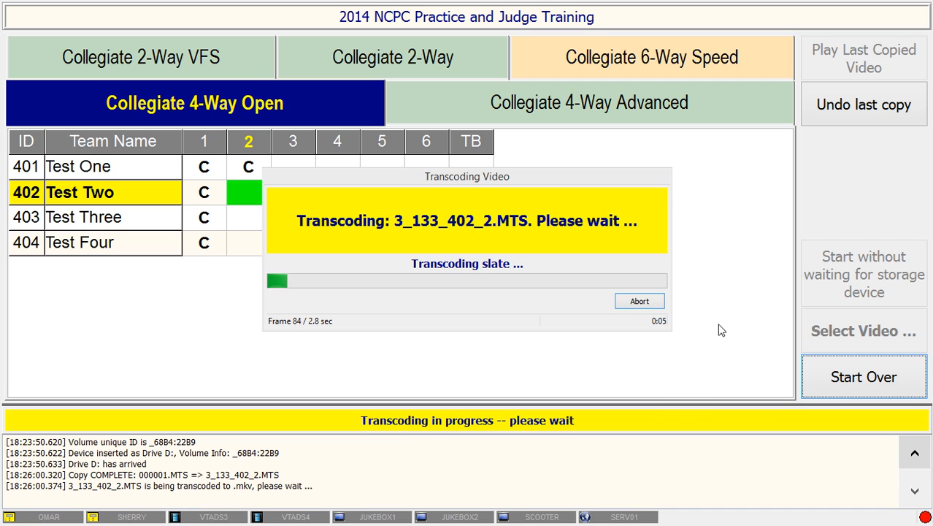
left_click(635, 302)
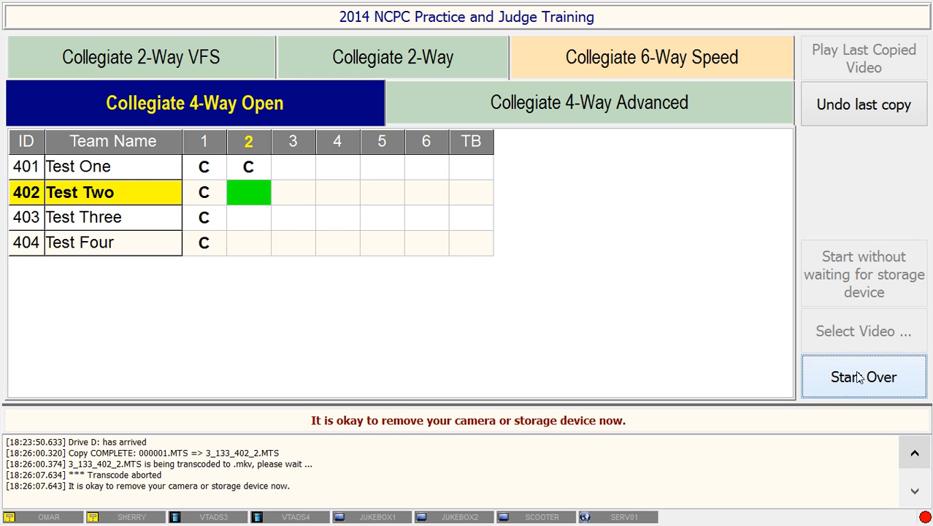
- Reselect round 2 for team 402 (Test Two) and reopen 000001.MTS from the removable disk
left_click(255, 191)
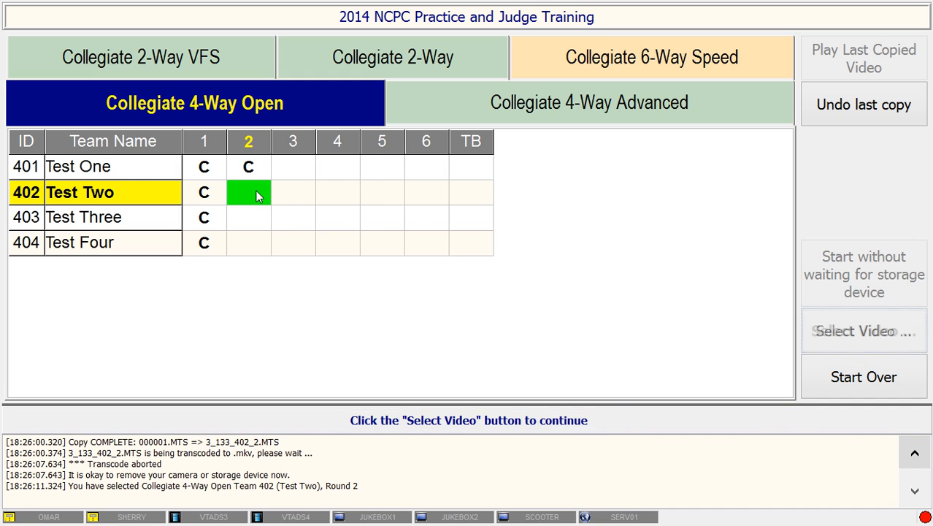
left_click(864, 335)
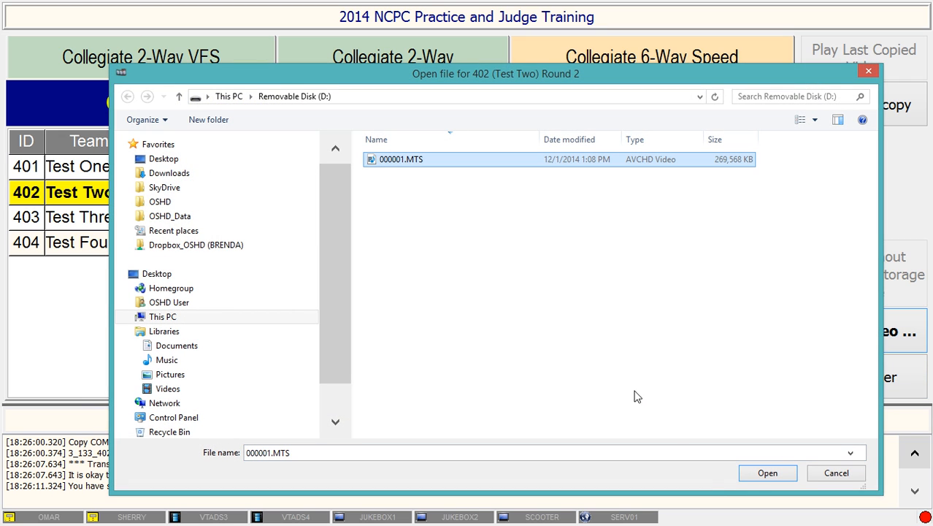
left_click(763, 473)
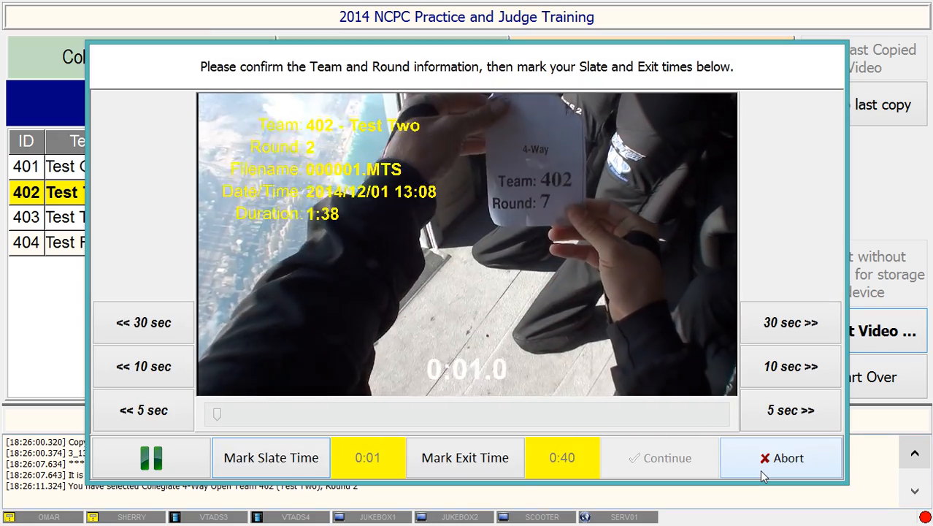
- Mark the slate time at 0:03 and the exit time at 0:40, and confirm the selections to copy and transcode the video
key("space")
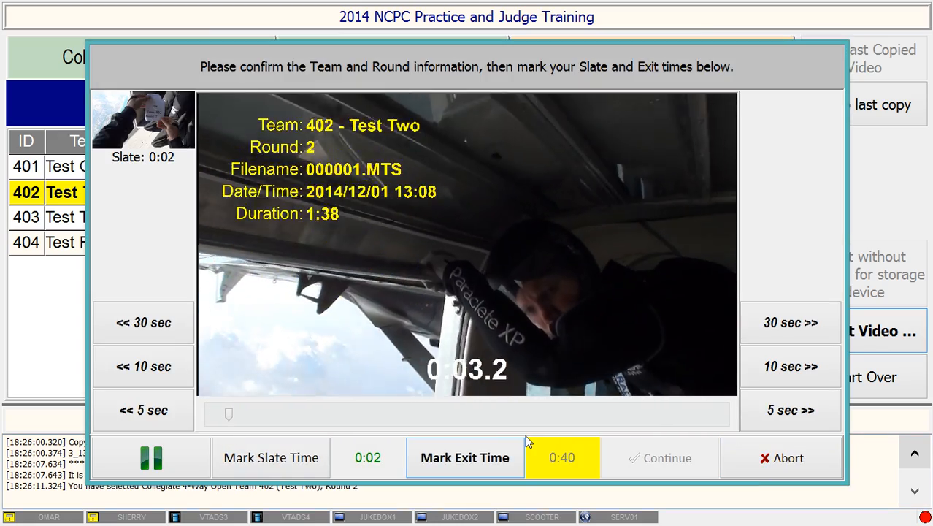
left_click(268, 451)
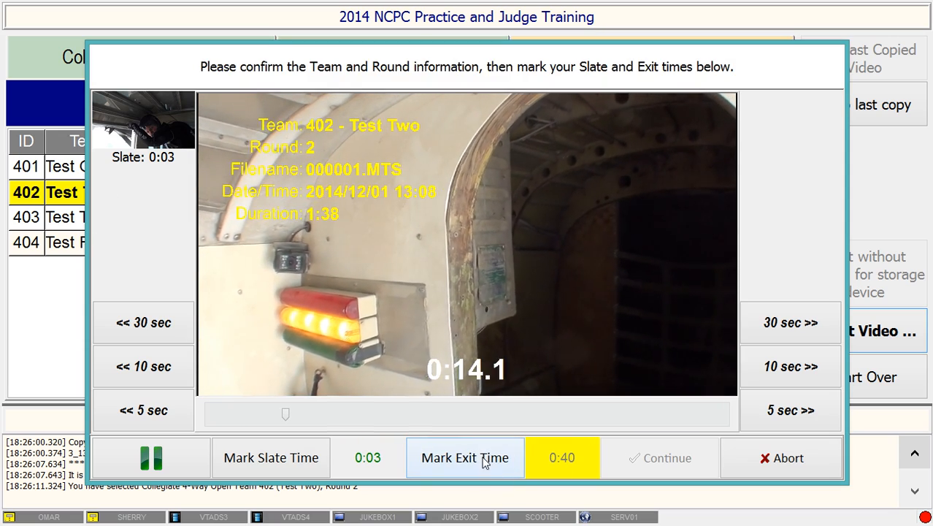
left_click(779, 373)
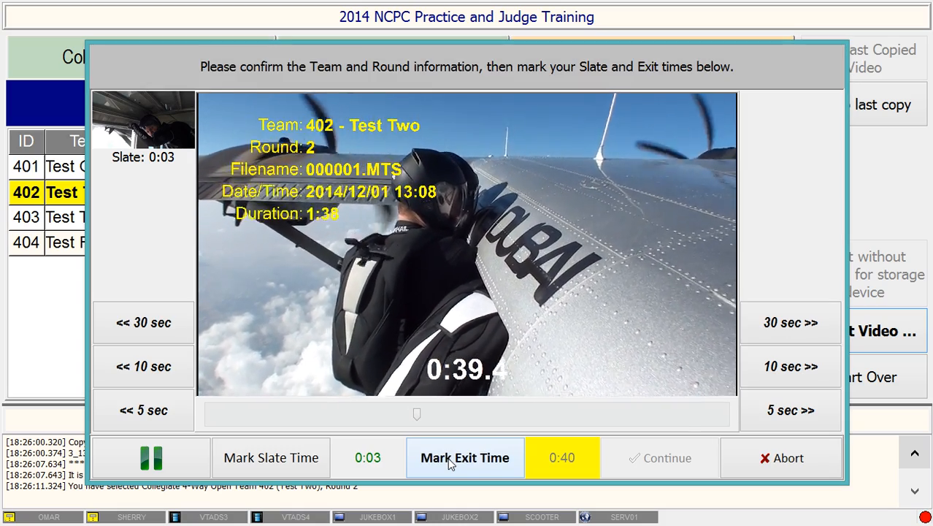
left_click(451, 466)
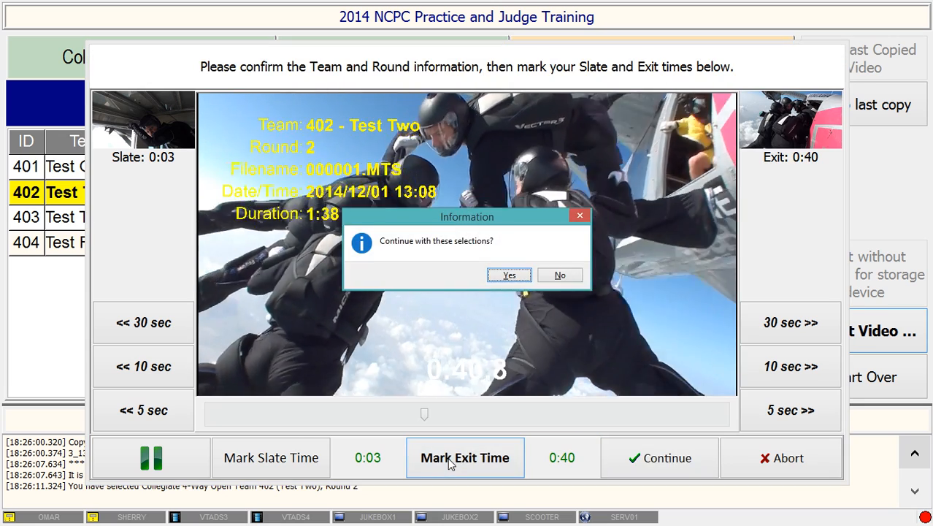
key("Return")
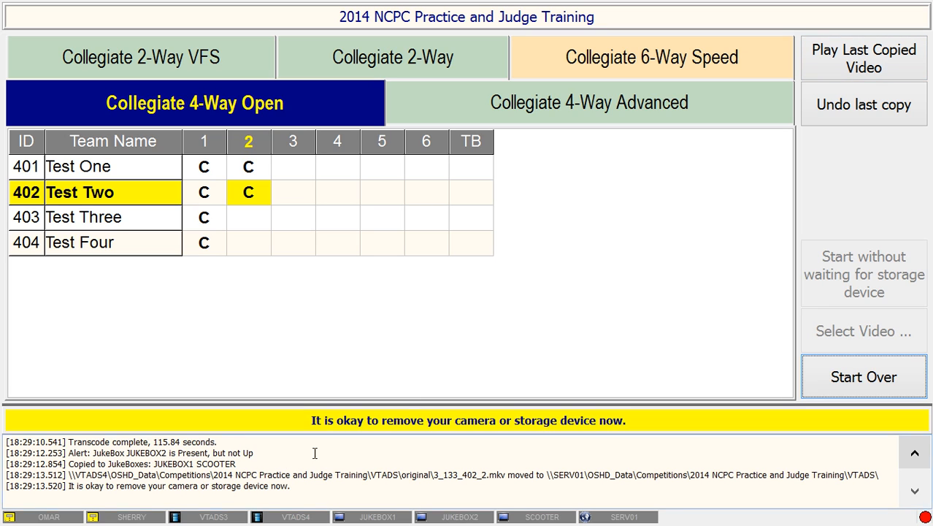
- Play the last copied video to check it, and close the player
left_click(870, 64)
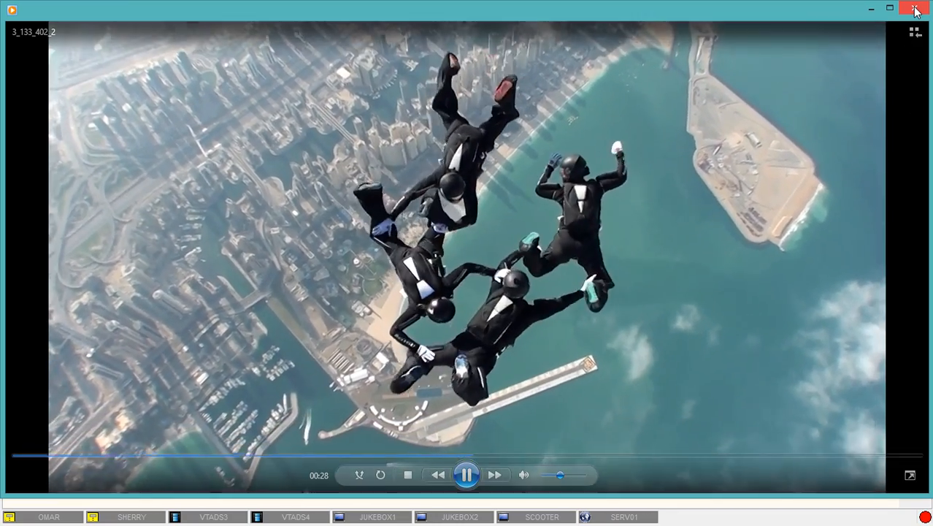
left_click(915, 9)
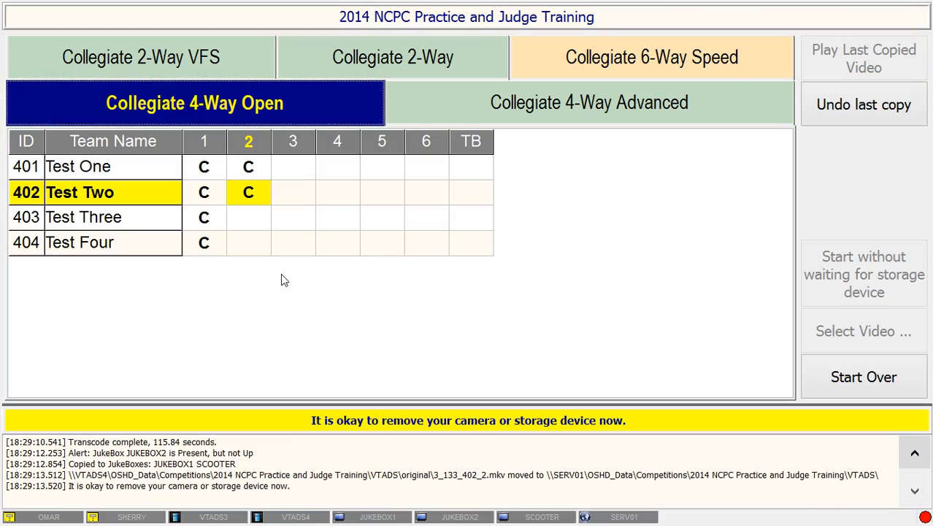